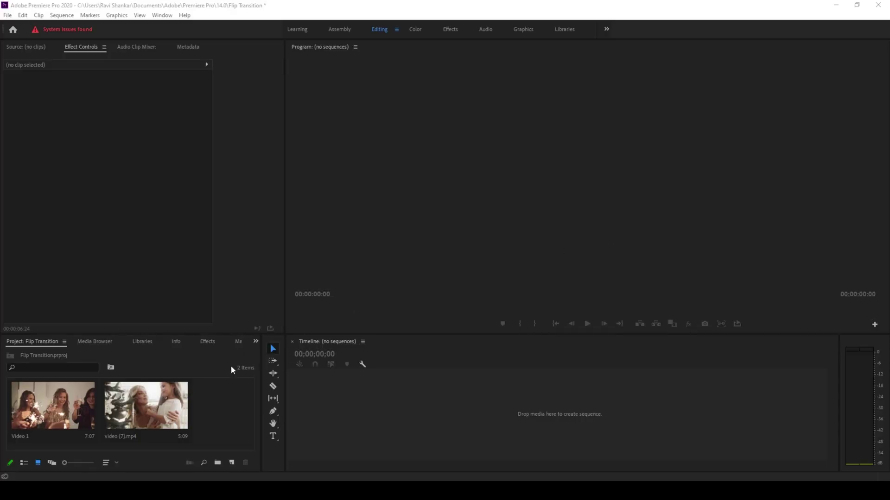
Create a sequence from Video 1 and place video (7).mp4 right after it on V1.
{"action": "left_click", "coordinate": [75, 408]}
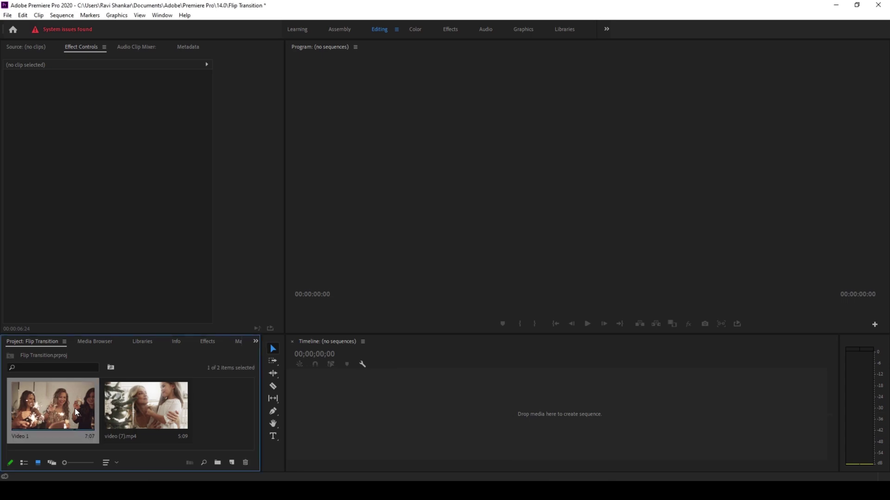
{"action": "left_click_drag", "start_coordinate": [311, 389], "coordinate": [309, 390]}
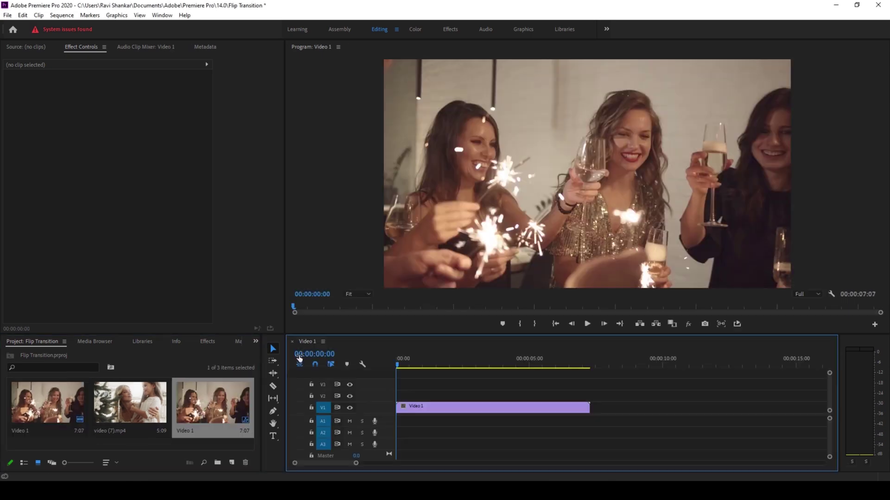
{"action": "left_click", "coordinate": [139, 406]}
{"action": "left_click_drag", "start_coordinate": [163, 406], "coordinate": [597, 408]}
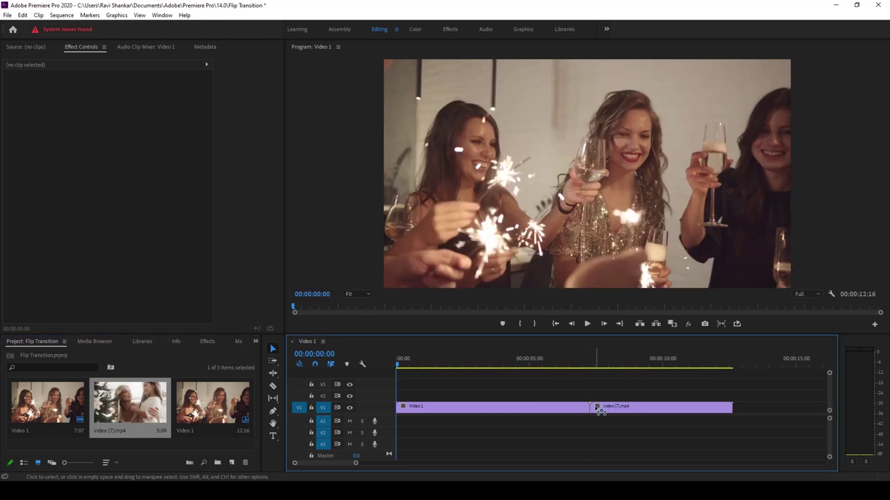
Play from about 5 seconds and scrub back and forth across the cut.
{"action": "left_click", "coordinate": [540, 361]}
{"action": "key", "text": "space"}
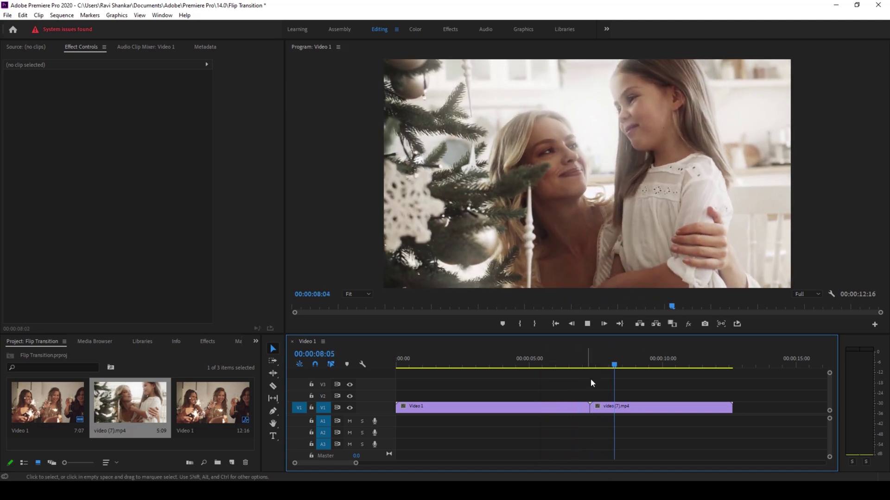
{"action": "left_click", "coordinate": [588, 364]}
{"action": "left_click_drag", "start_coordinate": [588, 365], "coordinate": [583, 366]}
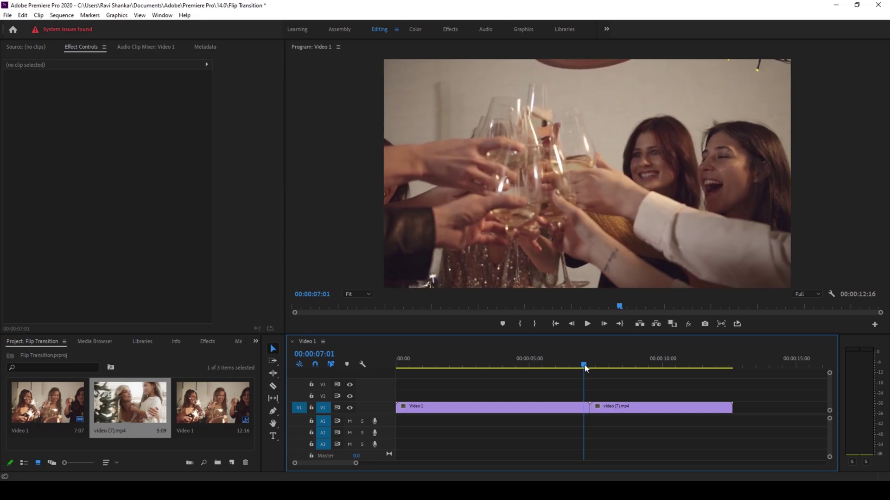
Search effects for 'flip over' and drag the 3D Motion Flip Over transition toward the cut.
{"action": "left_click", "coordinate": [209, 341]}
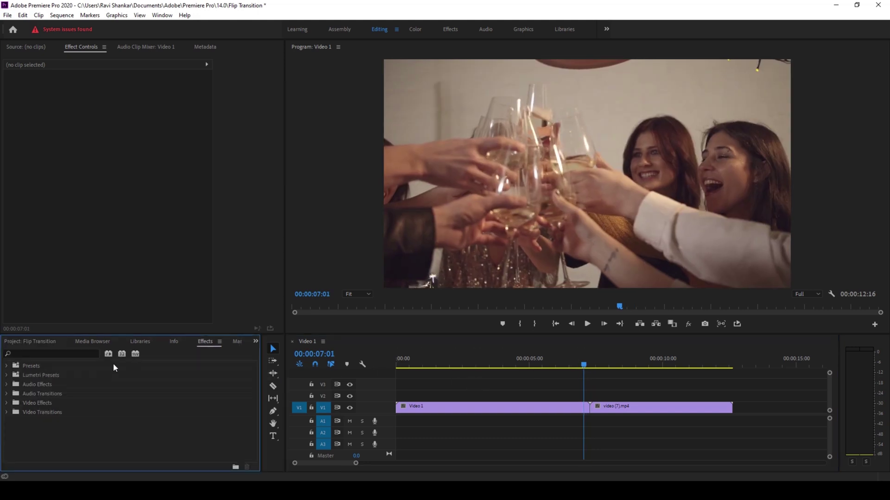
{"action": "left_click", "coordinate": [80, 353]}
{"action": "type", "text": "flip over"}
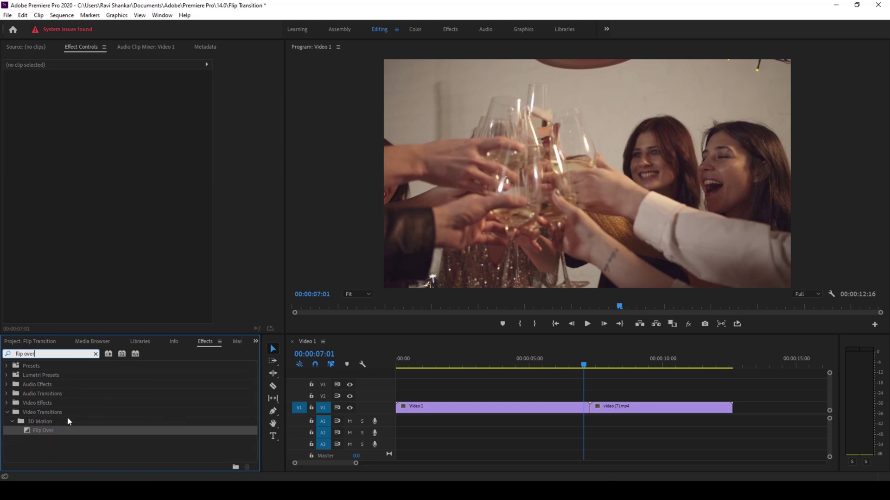
{"action": "left_click_drag", "start_coordinate": [43, 431], "coordinate": [407, 422]}
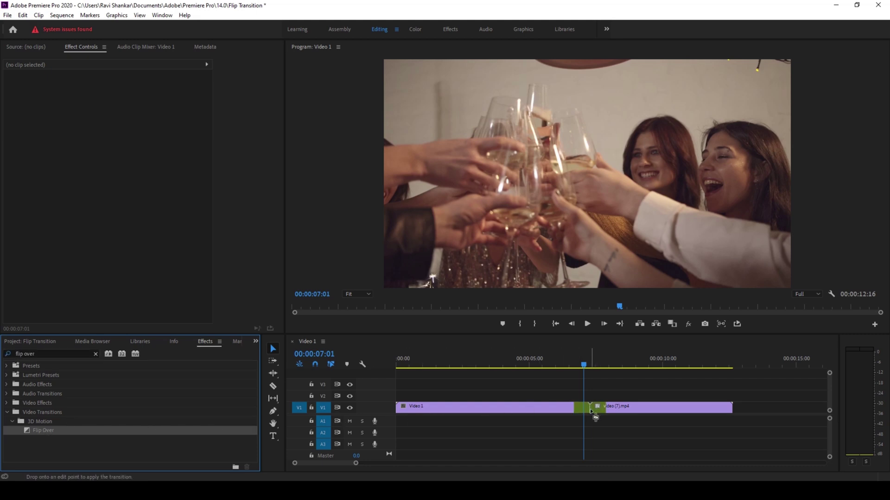
Drop Flip Over on the edit point, accept the media warning, and preview the 00:00:01:05 flip.
{"action": "left_click_drag", "start_coordinate": [592, 410], "coordinate": [595, 413]}
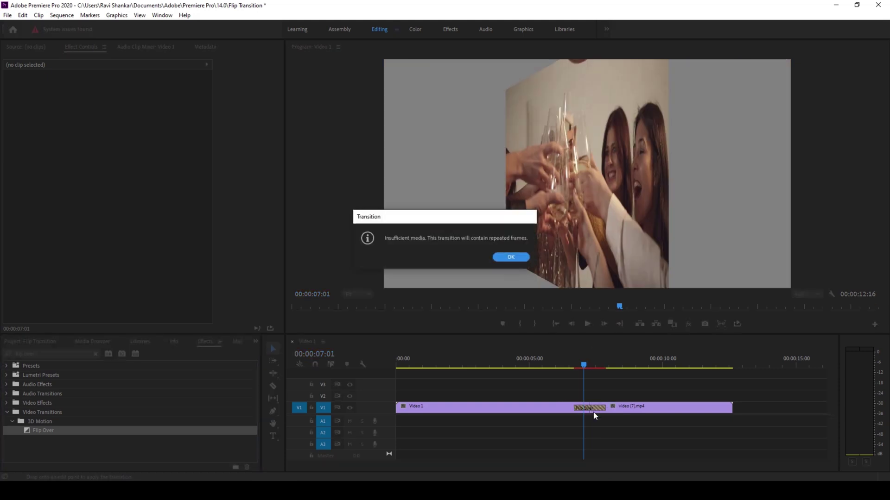
{"action": "left_click", "coordinate": [510, 257]}
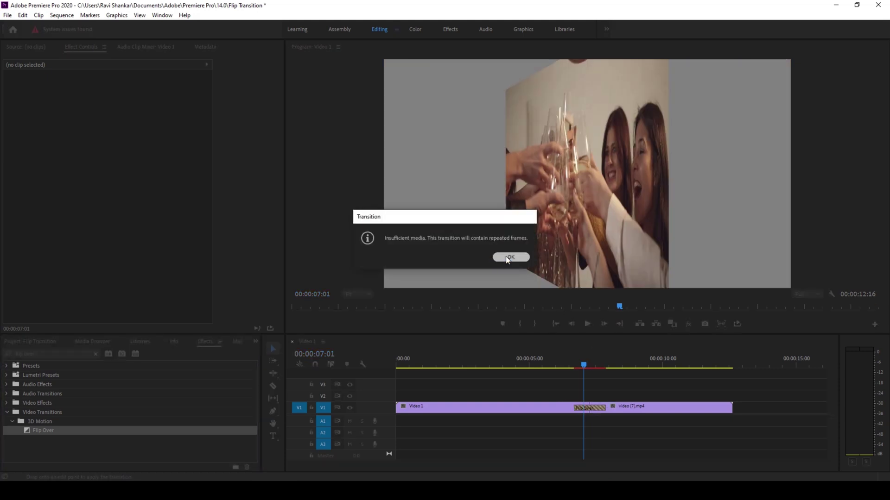
{"action": "left_click", "coordinate": [547, 365]}
{"action": "key", "text": "space"}
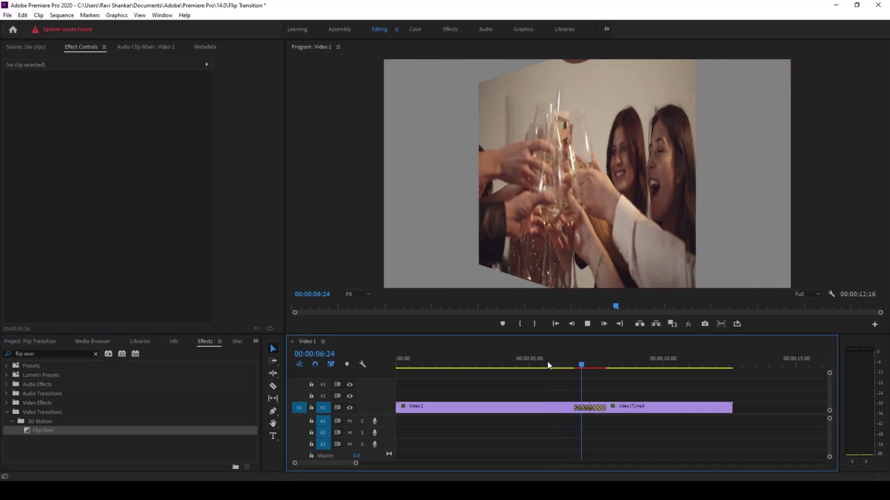
{"action": "left_click", "coordinate": [547, 365]}
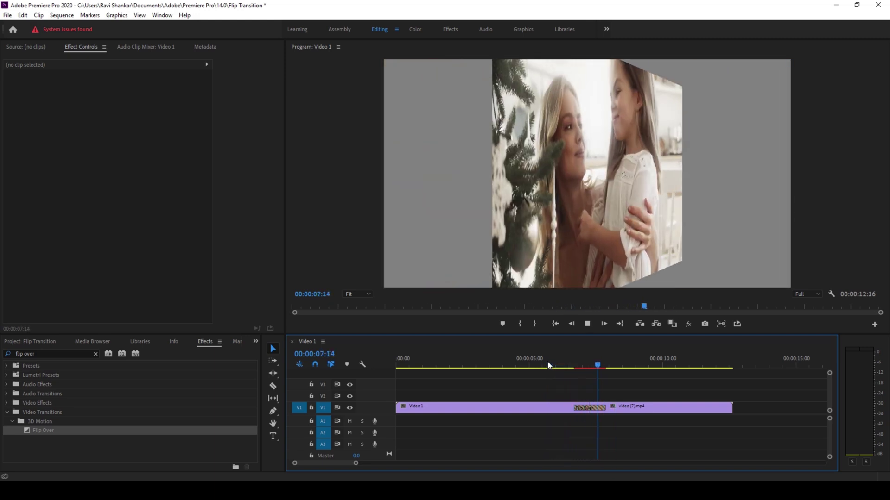
{"action": "key", "text": "space"}
Lengthen Flip Over to 00:00:02:12 and play it back from 00:00:05:19.
{"action": "left_click", "coordinate": [583, 408]}
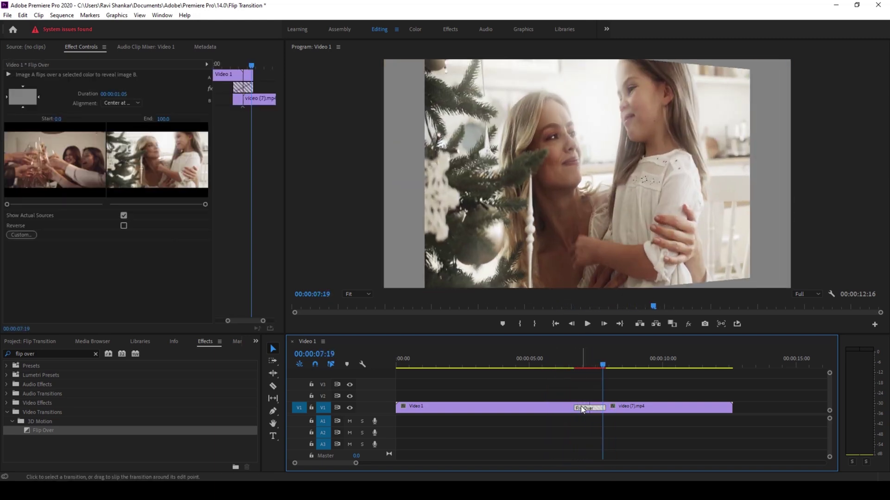
{"action": "left_click_drag", "start_coordinate": [575, 408], "coordinate": [622, 407]}
{"action": "left_click", "coordinate": [550, 359]}
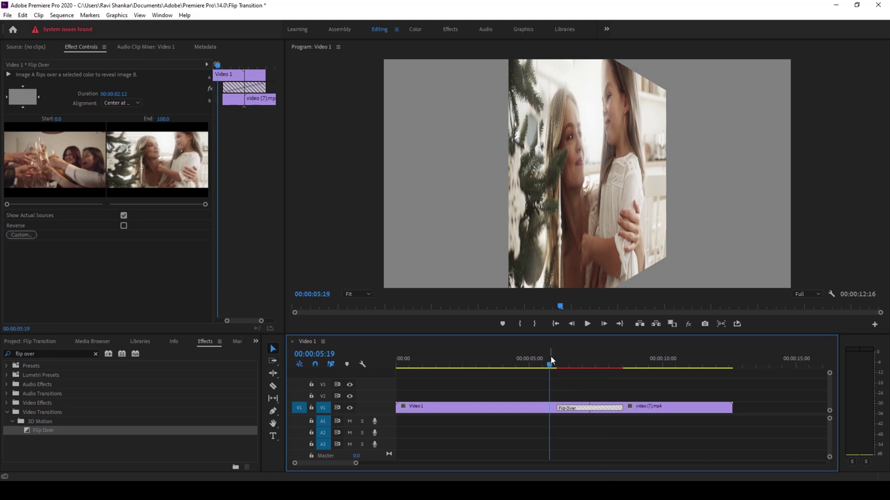
{"action": "key", "text": "space"}
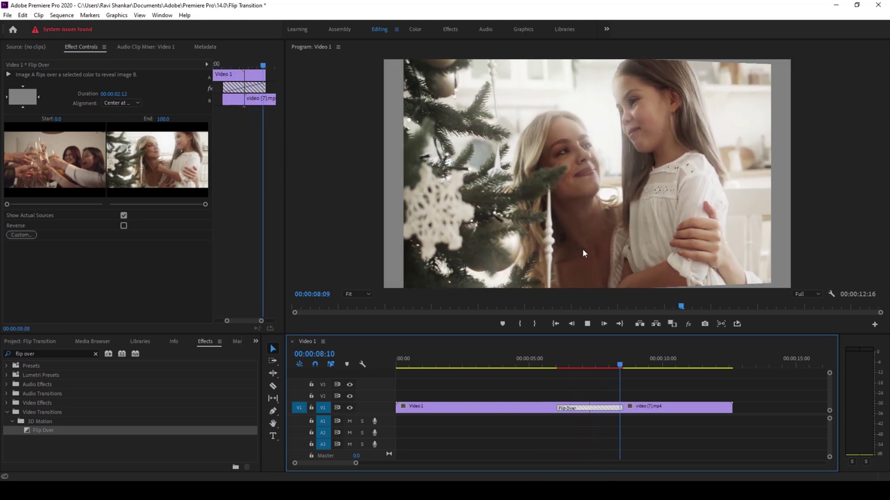
{"action": "key", "text": "space"}
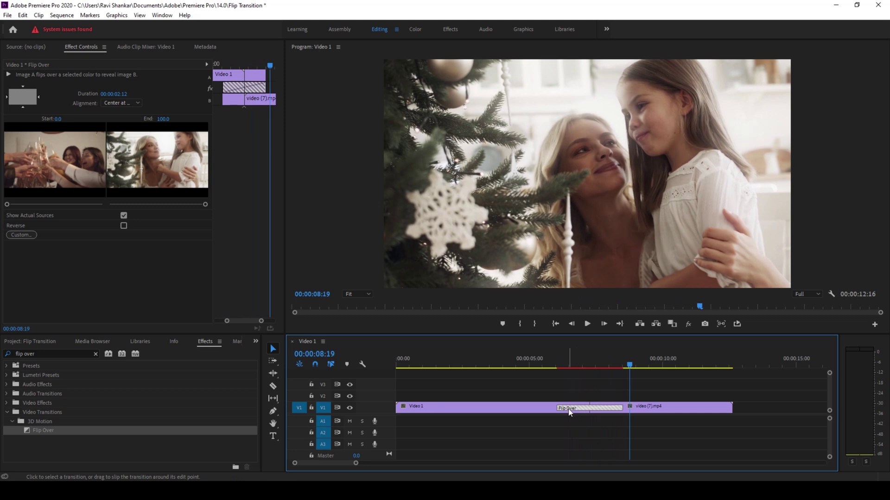
Reselect the Flip Over transition and undo the lengthening.
{"action": "left_click", "coordinate": [573, 423]}
{"action": "left_click", "coordinate": [574, 408]}
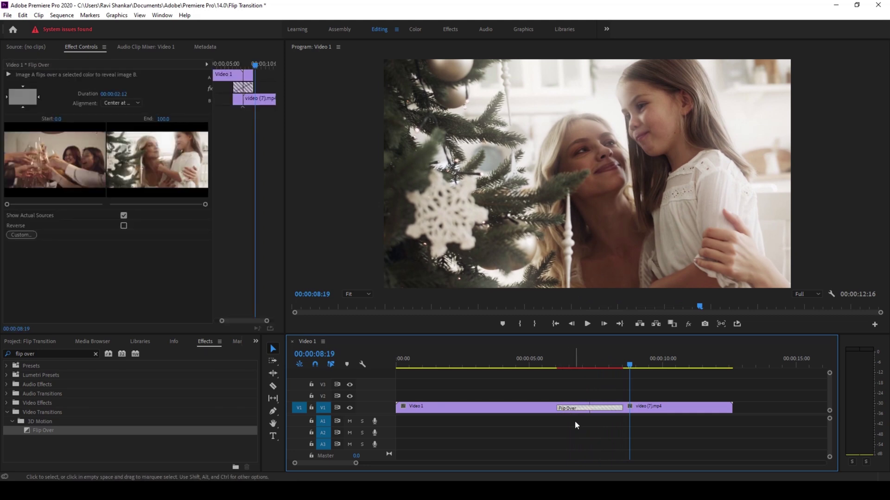
{"action": "key", "text": "ctrl+z"}
Step through the restored 00:00:01:05 flip from 00:00:06:21 to 00:00:07:00, then show its settings.
{"action": "left_click", "coordinate": [590, 422]}
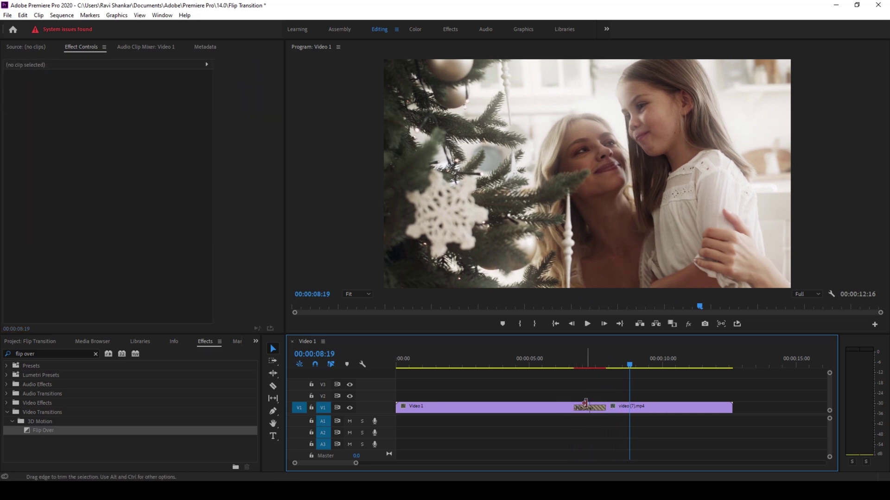
{"action": "left_click", "coordinate": [572, 367]}
{"action": "left_click", "coordinate": [578, 366]}
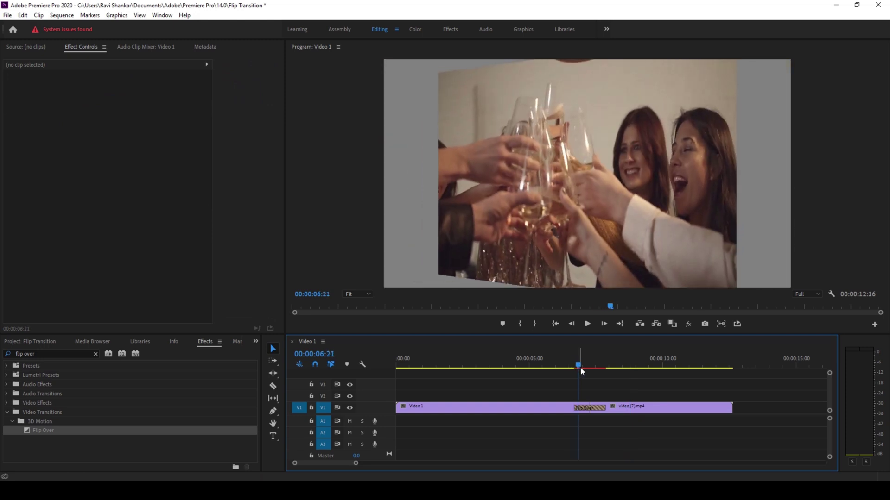
{"action": "left_click_drag", "start_coordinate": [580, 367], "coordinate": [581, 367]}
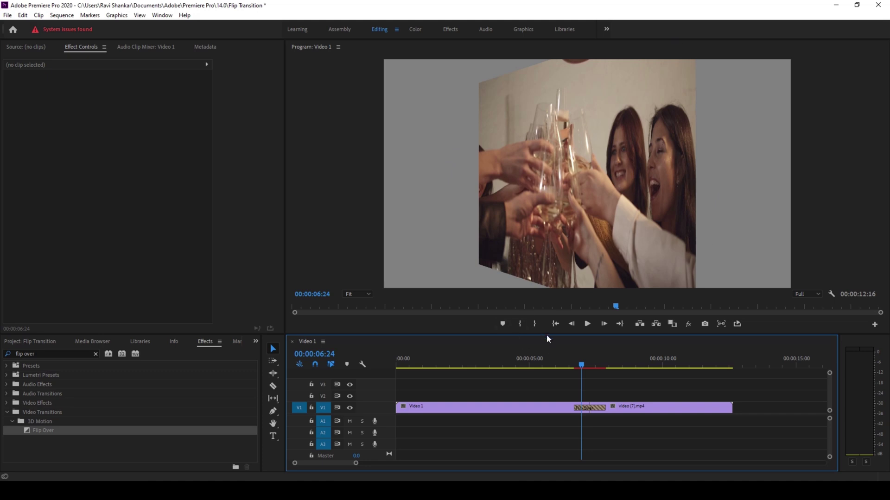
{"action": "left_click", "coordinate": [583, 365]}
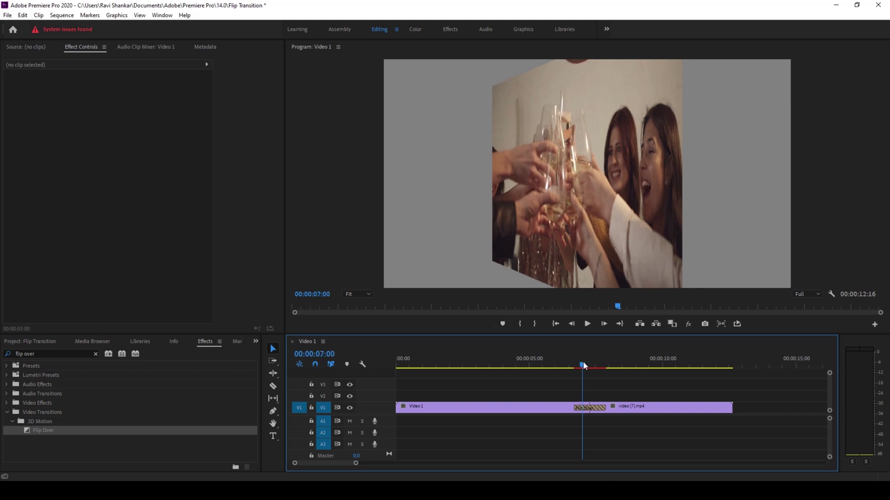
{"action": "left_click", "coordinate": [585, 410]}
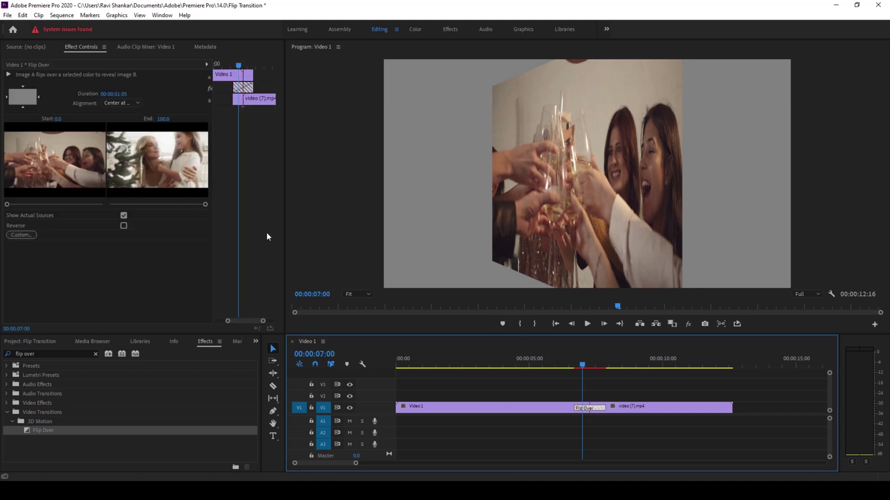
Set the Flip Over fill colour to black (000000) in its custom settings.
{"action": "left_click", "coordinate": [23, 237]}
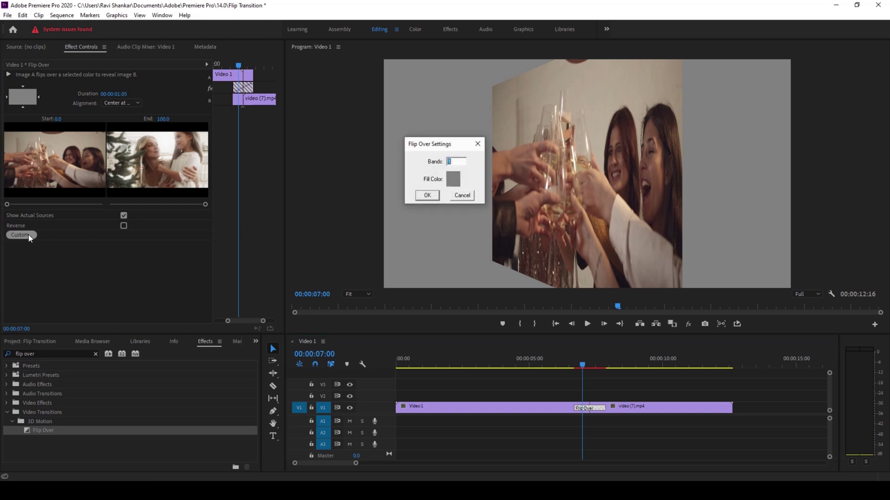
{"action": "left_click", "coordinate": [453, 180]}
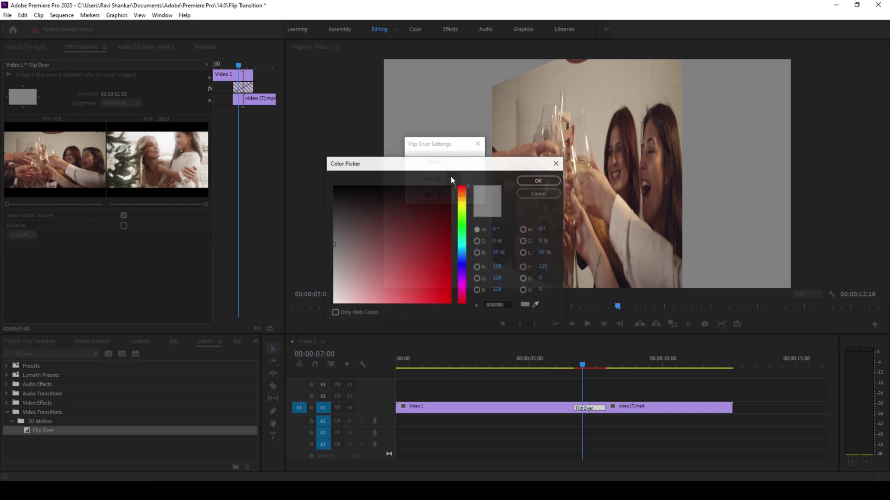
{"action": "left_click_drag", "start_coordinate": [409, 226], "coordinate": [452, 184]}
{"action": "left_click", "coordinate": [534, 181]}
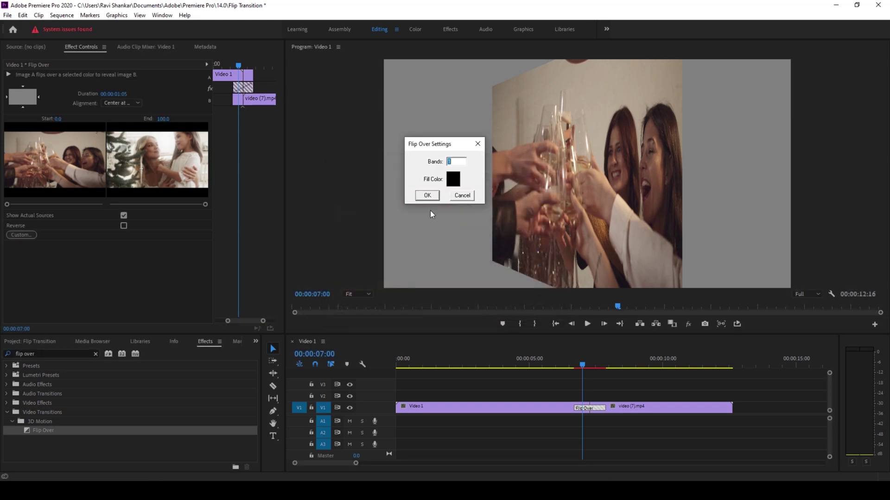
Confirm the black-fill settings and replay the flip from 06:12, then show the project's media.
{"action": "left_click", "coordinate": [427, 195]}
{"action": "left_click", "coordinate": [564, 366]}
{"action": "key", "text": "space"}
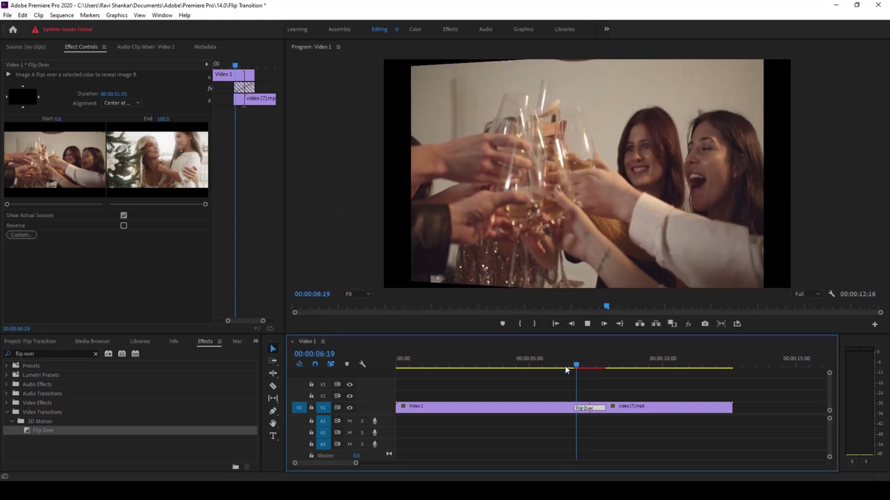
{"action": "left_click", "coordinate": [562, 362]}
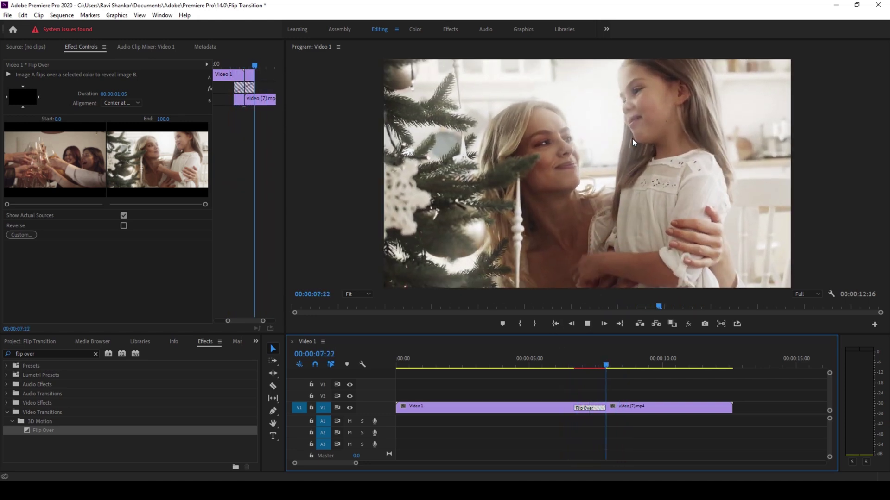
{"action": "left_click", "coordinate": [569, 365]}
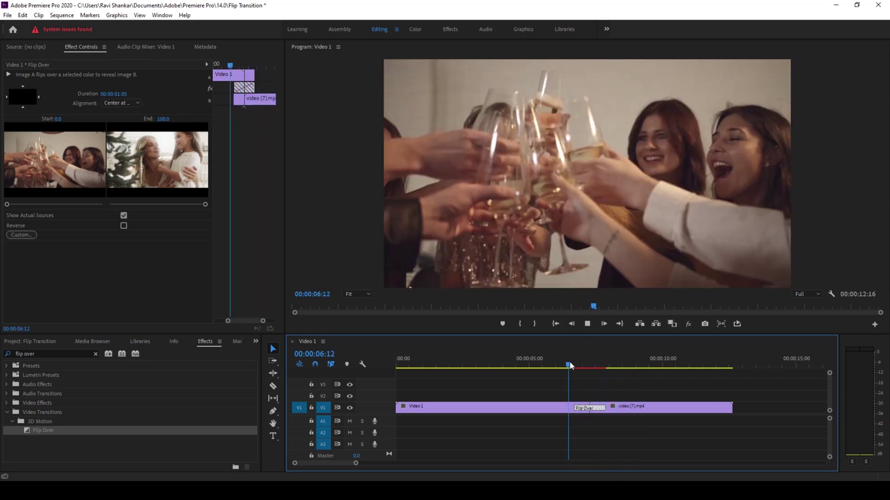
{"action": "left_click", "coordinate": [570, 365]}
{"action": "key", "text": "space"}
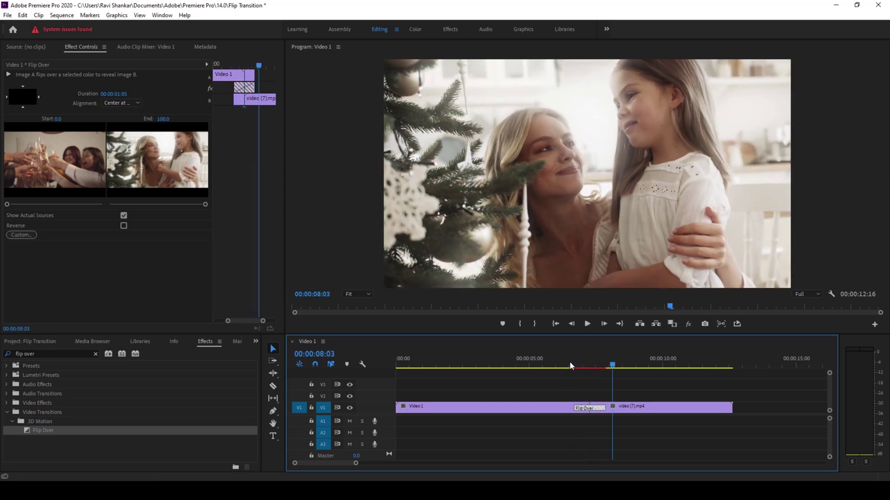
{"action": "left_click", "coordinate": [46, 344]}
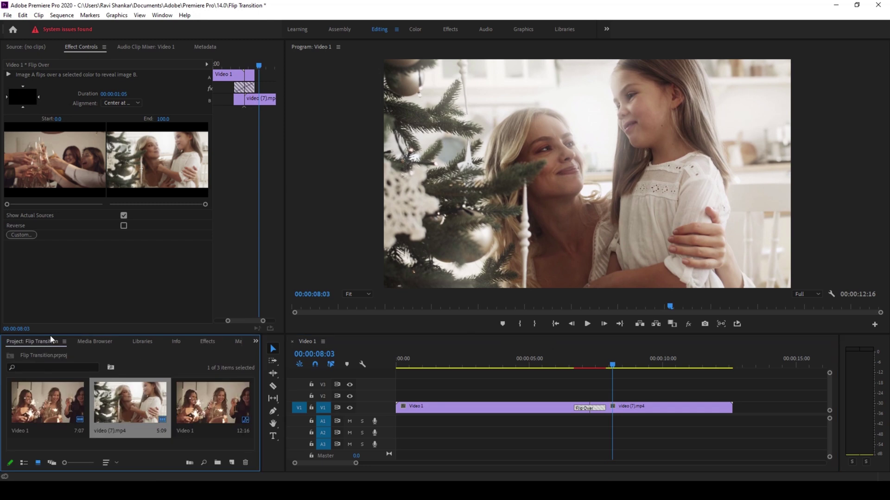
Create a 1920×1080 Adjustment Layer and place it on V2 above the transition.
{"action": "left_click", "coordinate": [229, 463]}
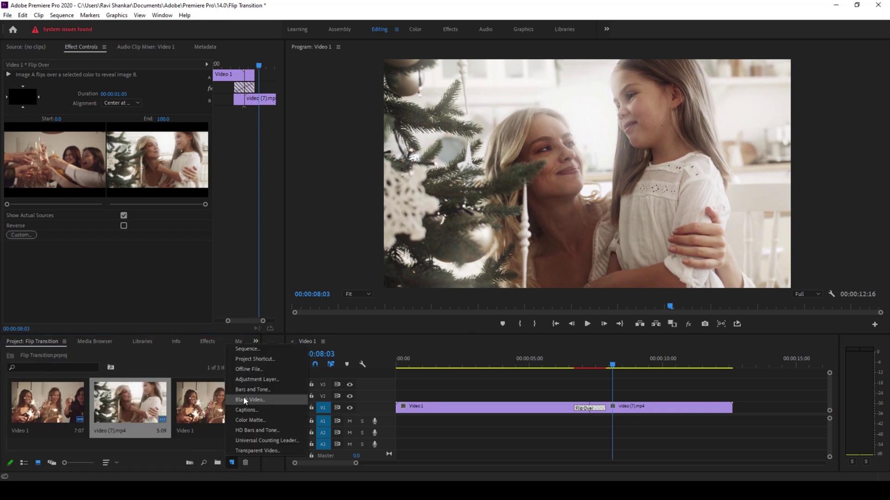
{"action": "left_click", "coordinate": [243, 381]}
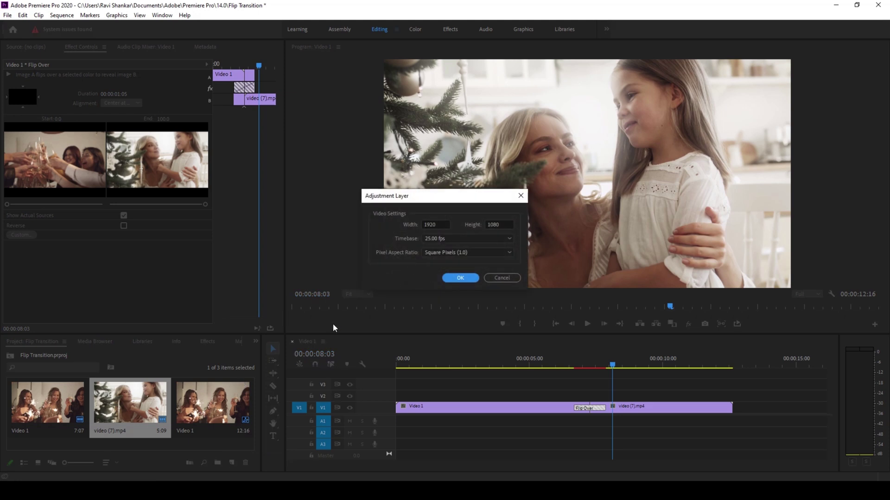
{"action": "left_click", "coordinate": [460, 279]}
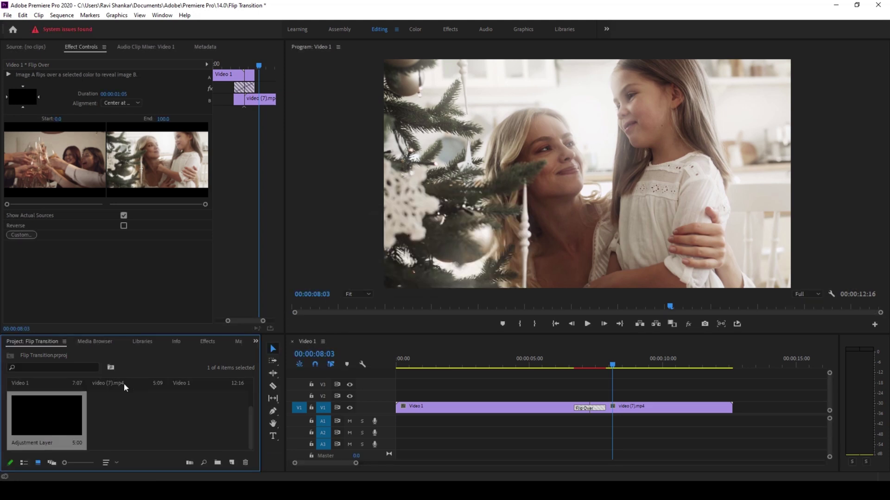
{"action": "left_click_drag", "start_coordinate": [71, 419], "coordinate": [577, 395]}
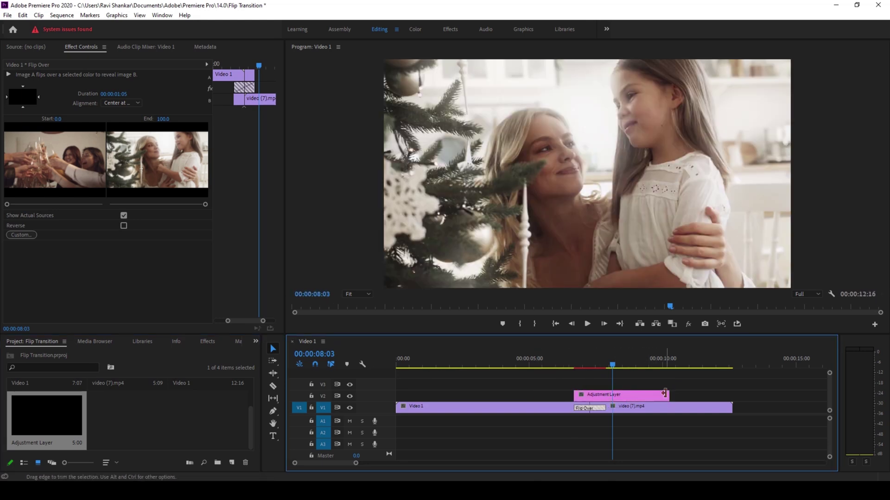
Trim the adjustment layer's right edge to the transition and play from 06:15.
{"action": "left_click_drag", "start_coordinate": [662, 394], "coordinate": [605, 394]}
{"action": "left_click", "coordinate": [573, 364]}
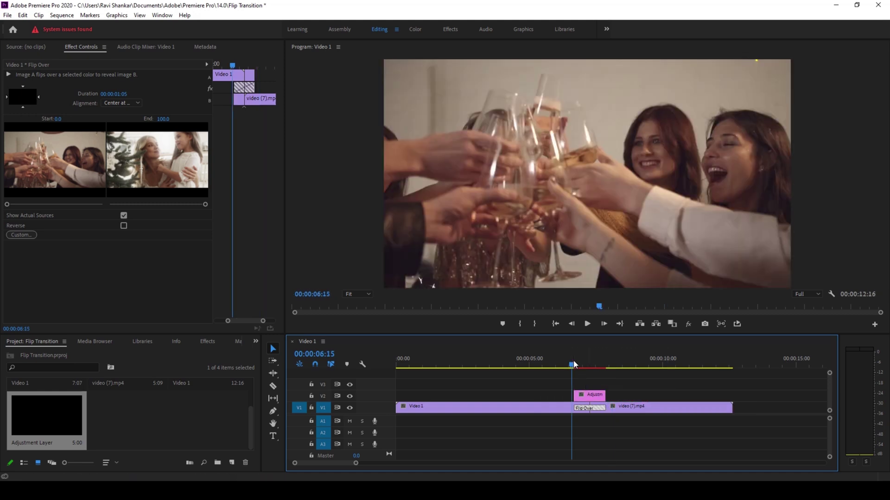
{"action": "key", "text": "space"}
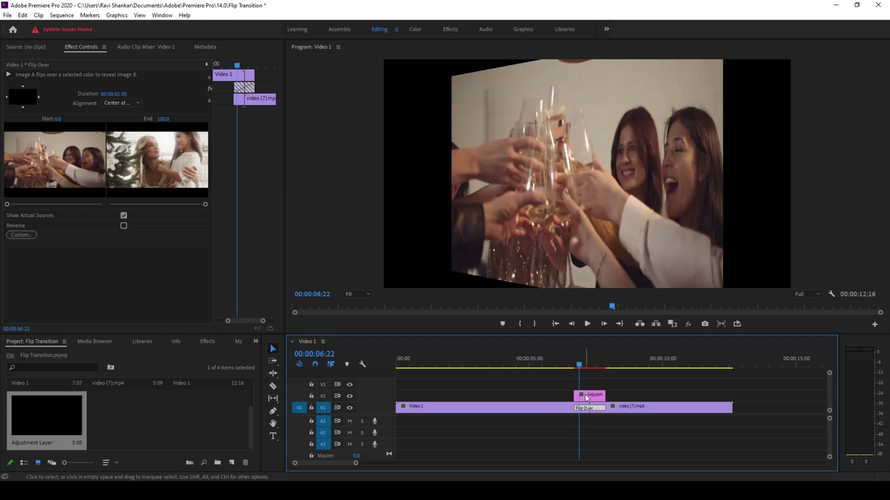
Search effects for 'direc' and drop Directional Blur onto the adjustment layer.
{"action": "left_click", "coordinate": [586, 396]}
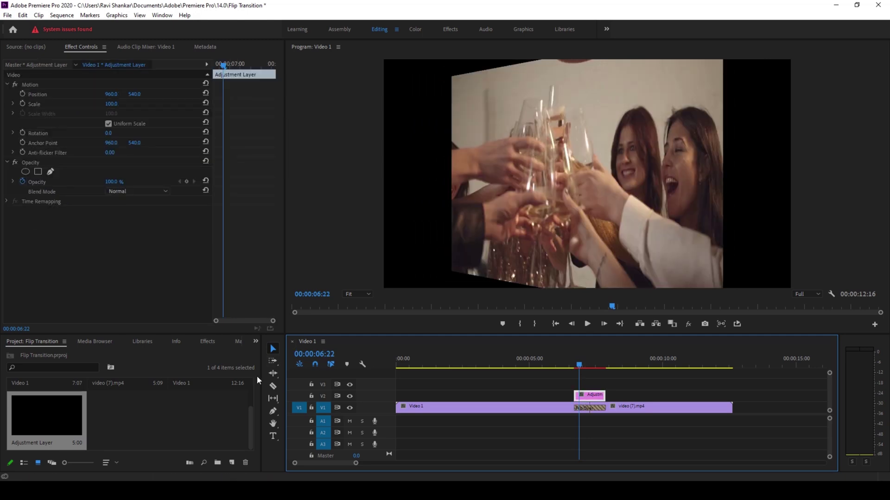
{"action": "left_click", "coordinate": [202, 343]}
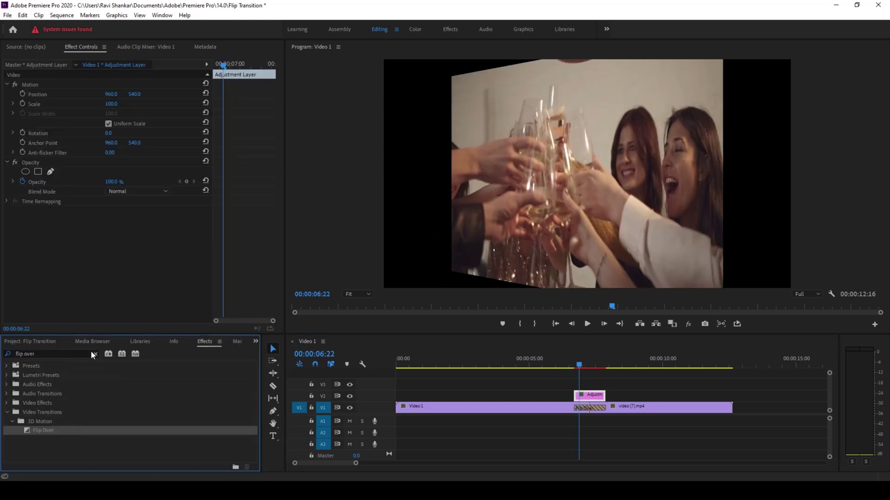
{"action": "left_click", "coordinate": [72, 354]}
{"action": "type", "text": "directional"}
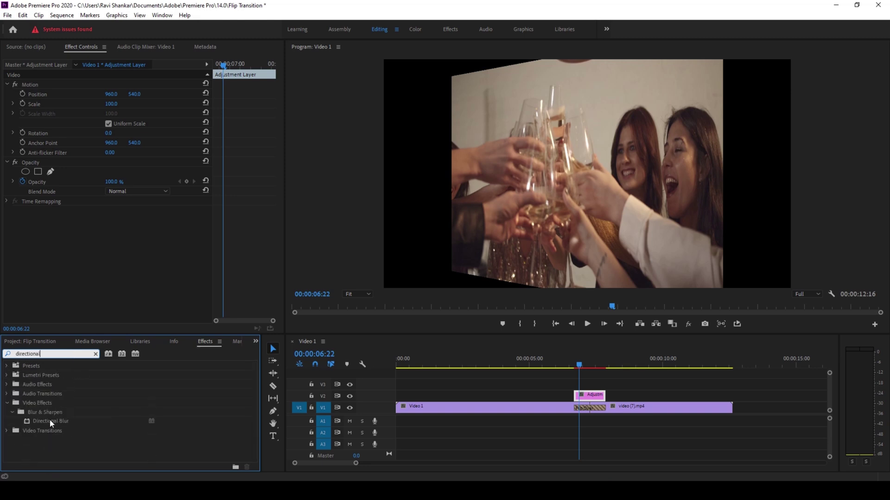
{"action": "left_click_drag", "start_coordinate": [50, 421], "coordinate": [586, 396]}
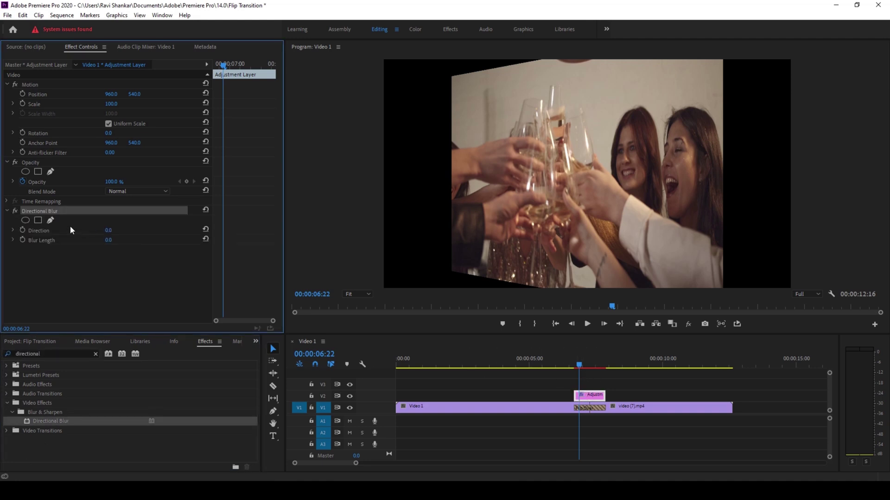
Give the adjustment layer's Directional Blur a Direction of 90° and Blur Length of 25.
{"action": "left_click", "coordinate": [107, 230]}
{"action": "left_click", "coordinate": [108, 240]}
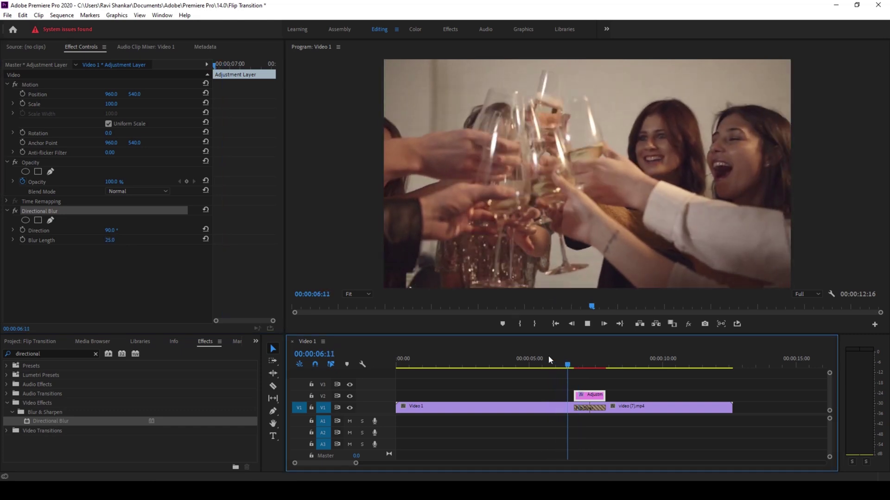
{"action": "left_click", "coordinate": [548, 359]}
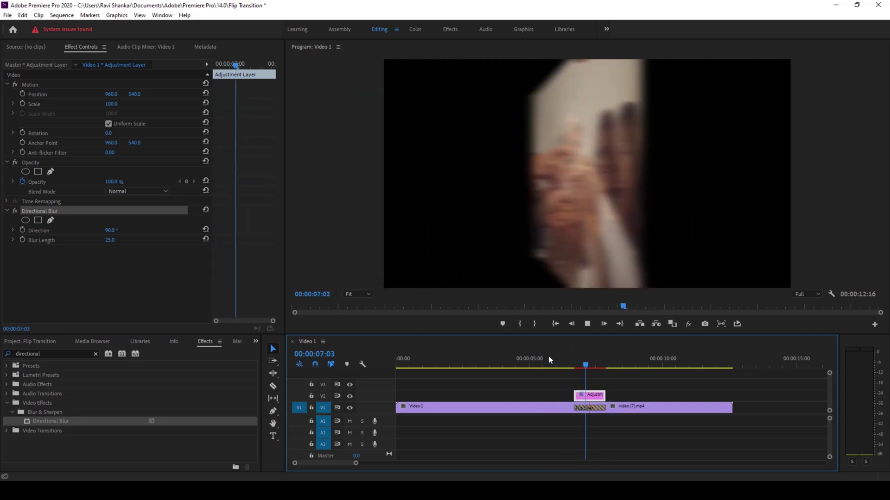
{"action": "left_click", "coordinate": [549, 359]}
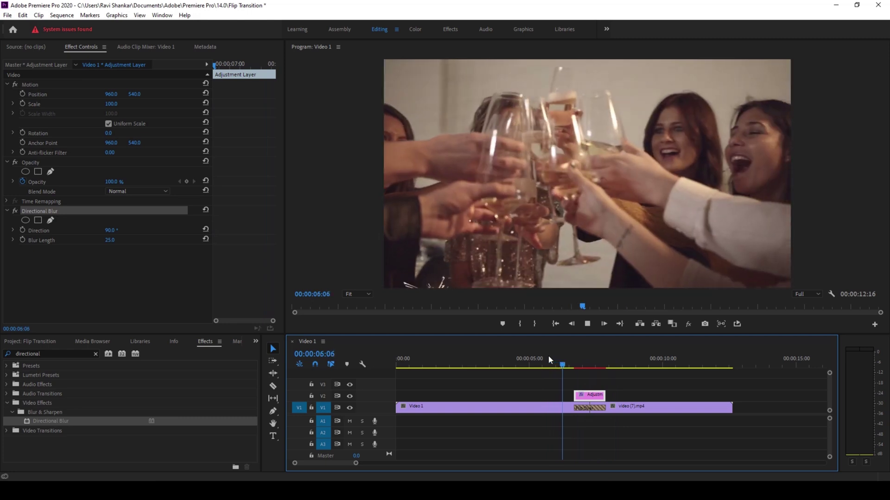
{"action": "left_click", "coordinate": [549, 359]}
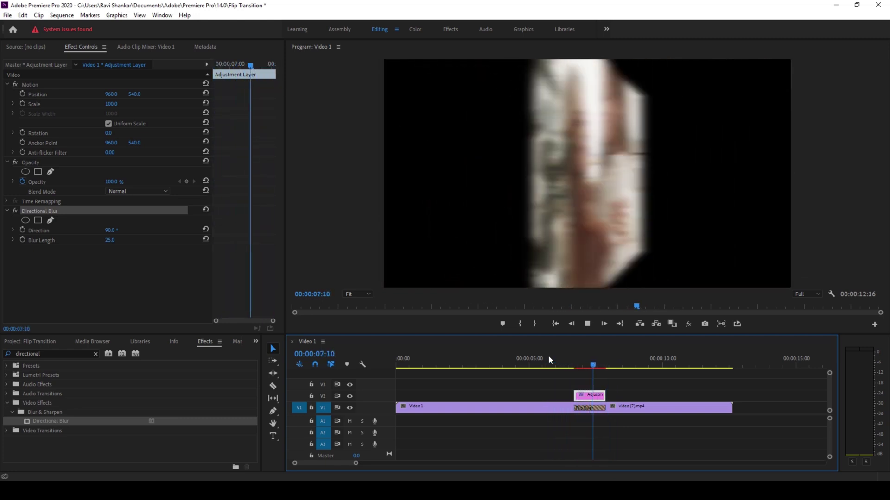
{"action": "left_click", "coordinate": [549, 360]}
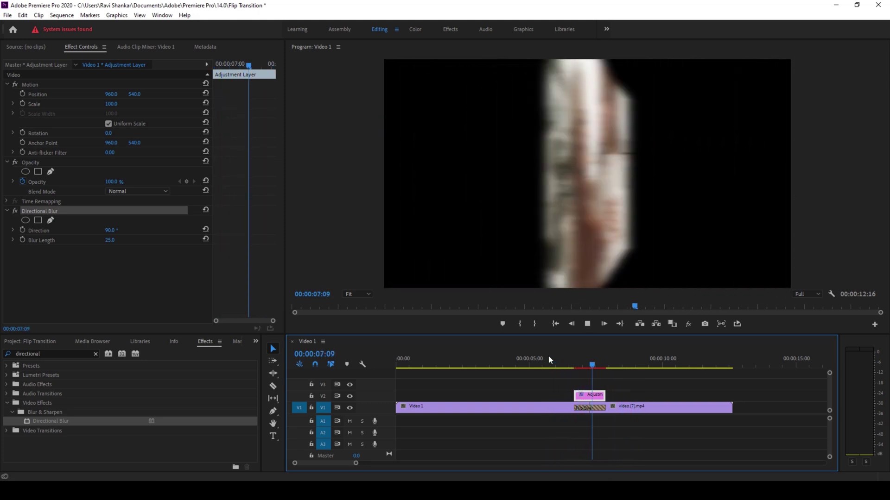
{"action": "left_click", "coordinate": [549, 359]}
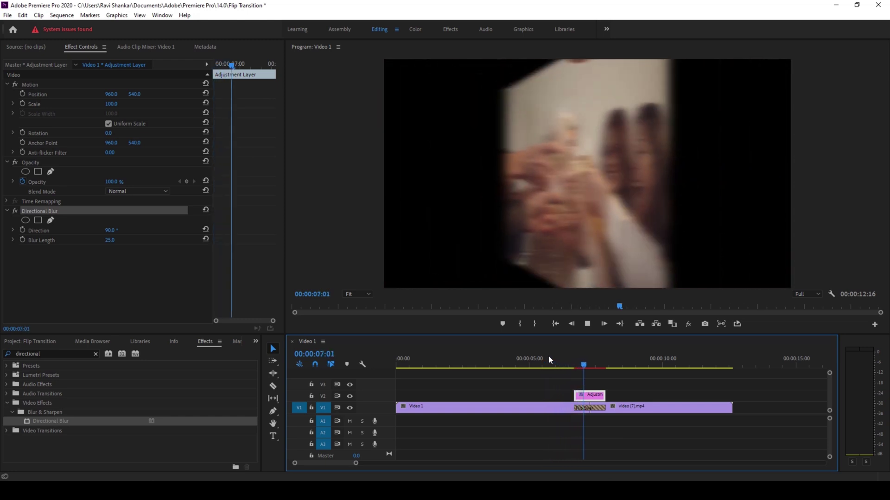
{"action": "left_click", "coordinate": [548, 359]}
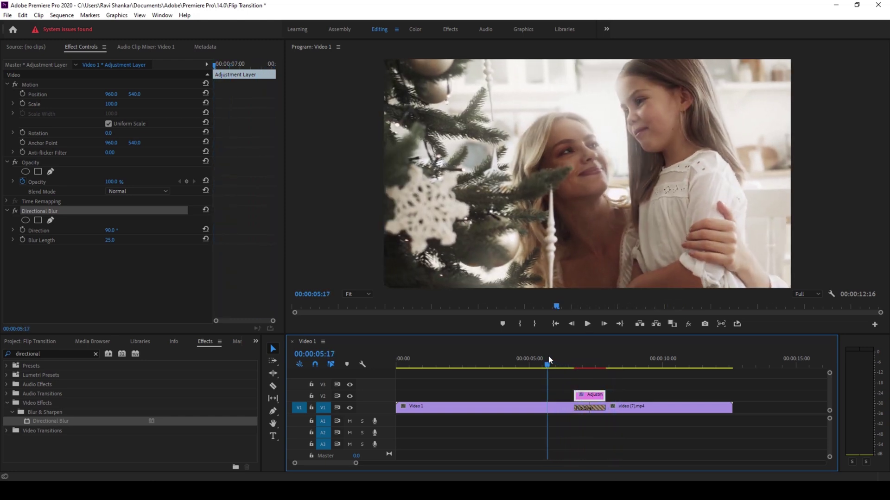
{"action": "key", "text": "space"}
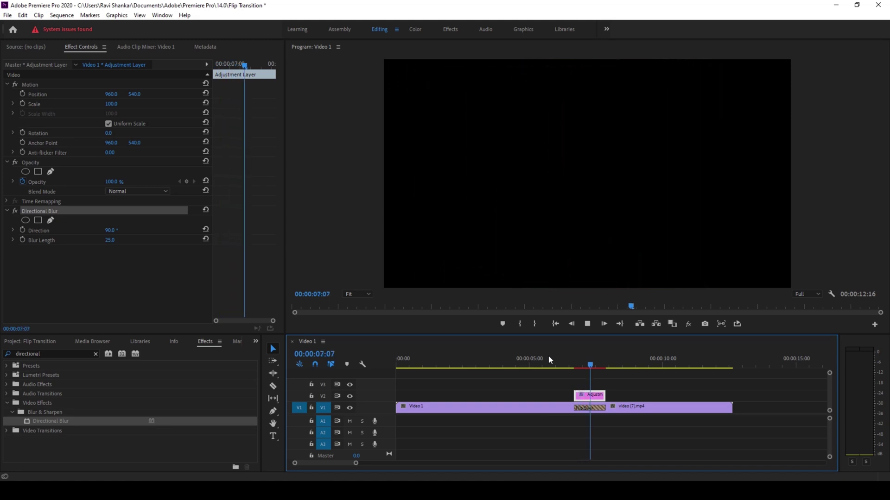